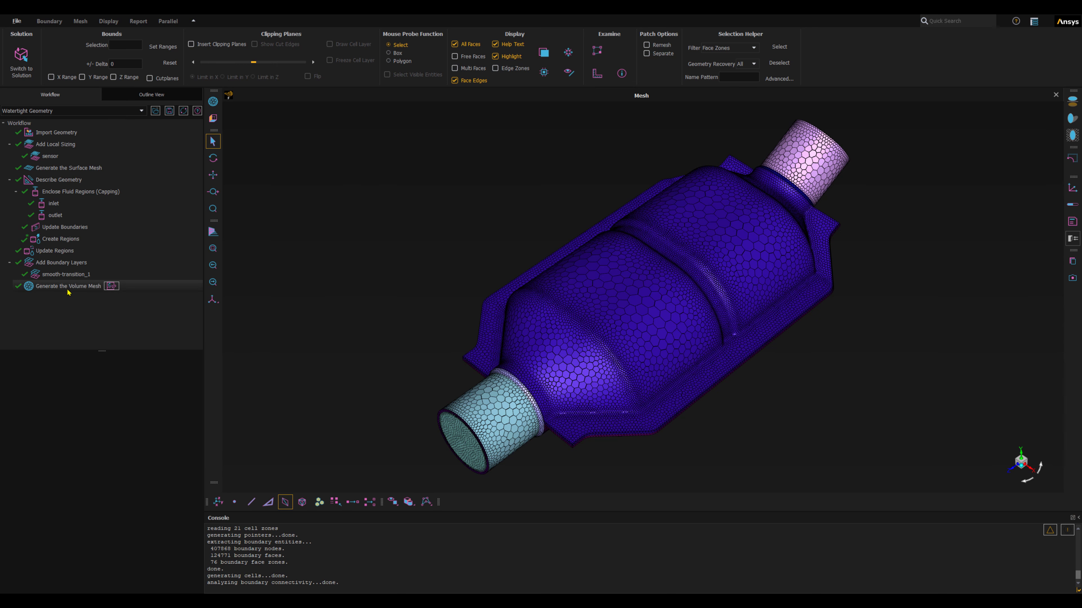
- Insert an Extrude Volume Mesh task after Generate the Volume Mesh, keeping the Total Height method
scroll(454, 444, "up", 5)
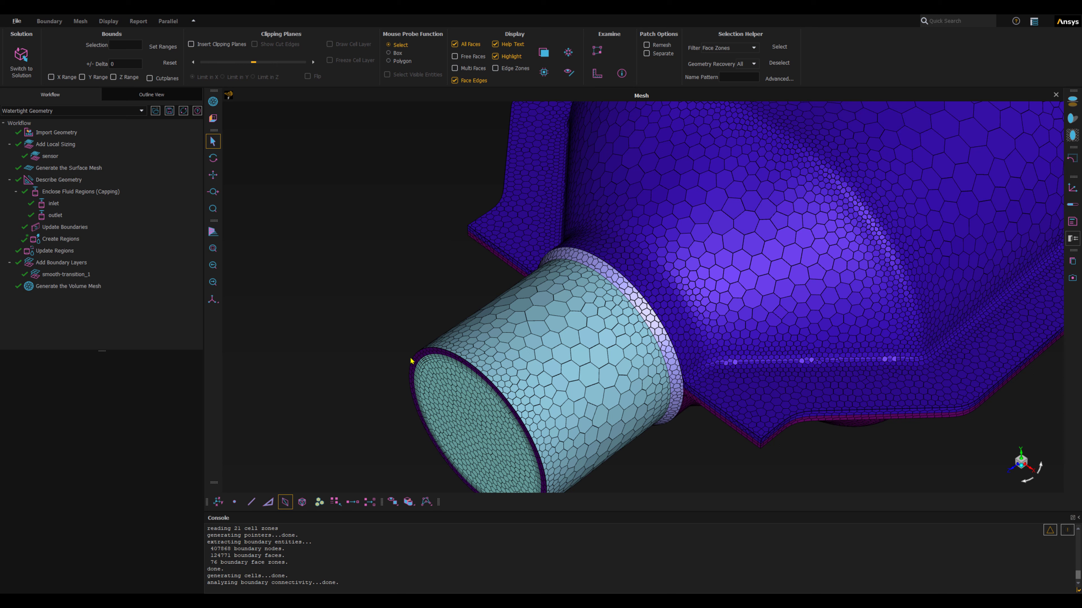
left_click(47, 288)
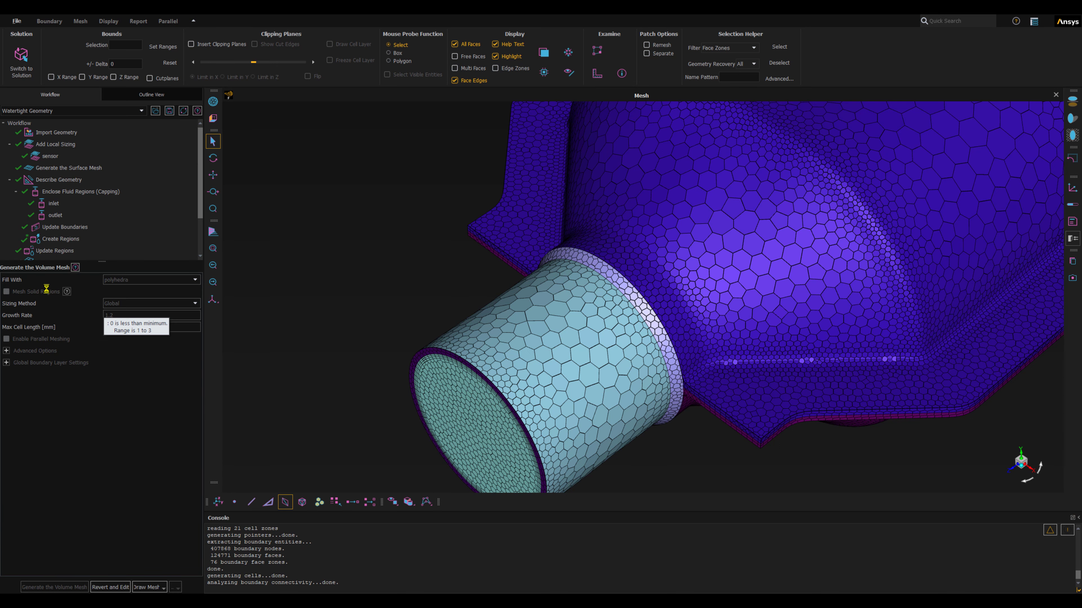
right_click(51, 289)
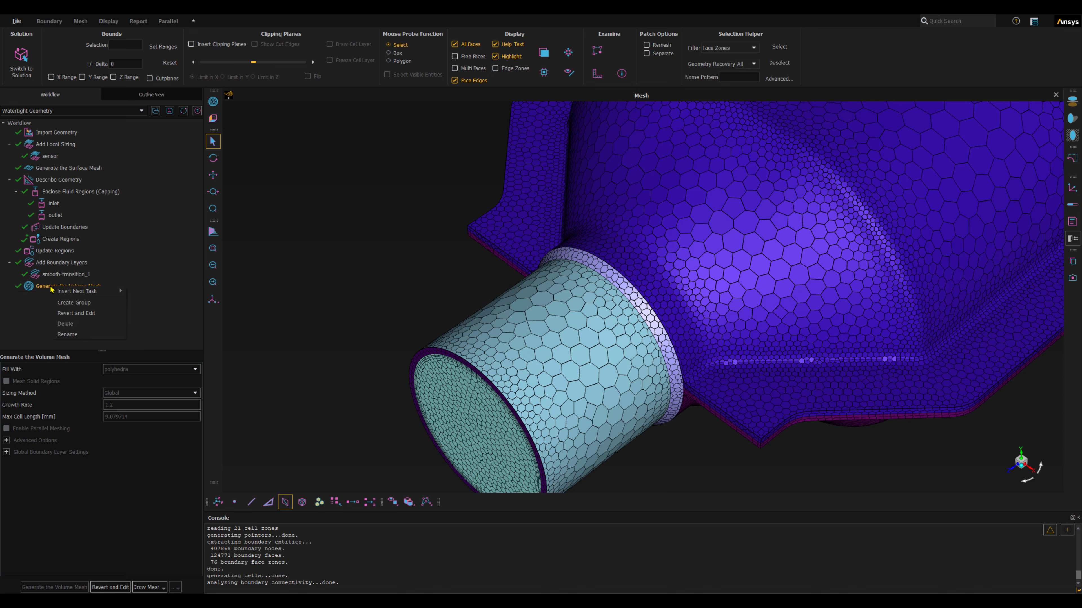
mouse_move(69, 293)
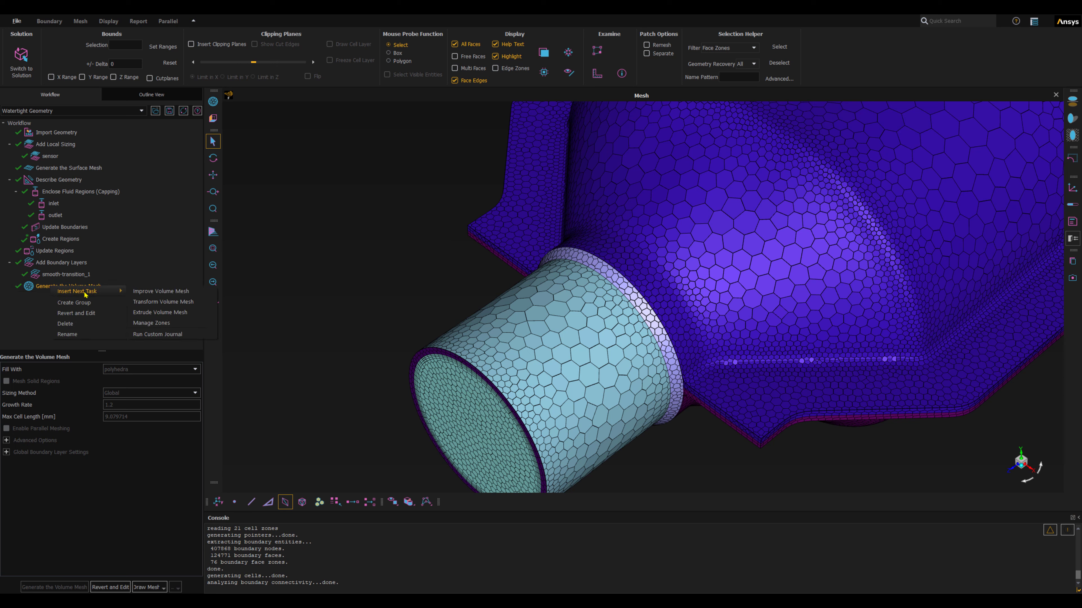
left_click(152, 312)
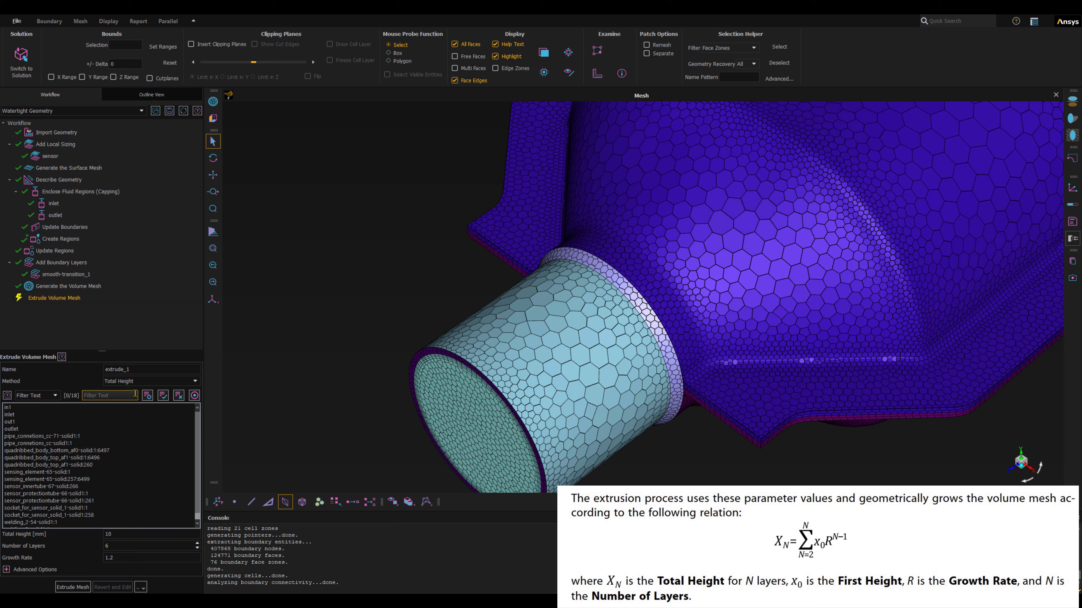
left_click(109, 382)
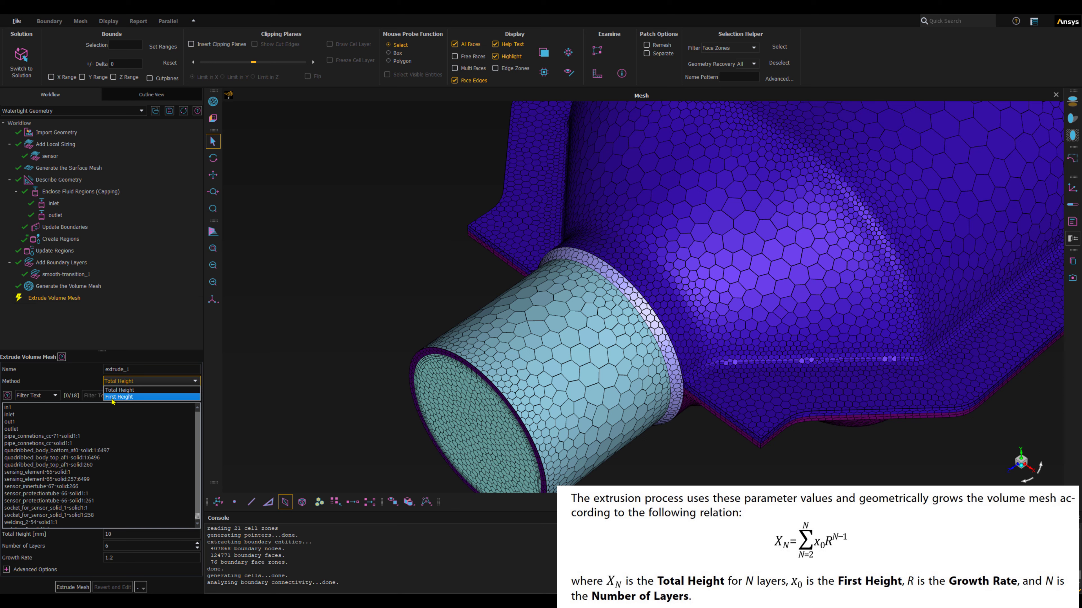
key("Escape")
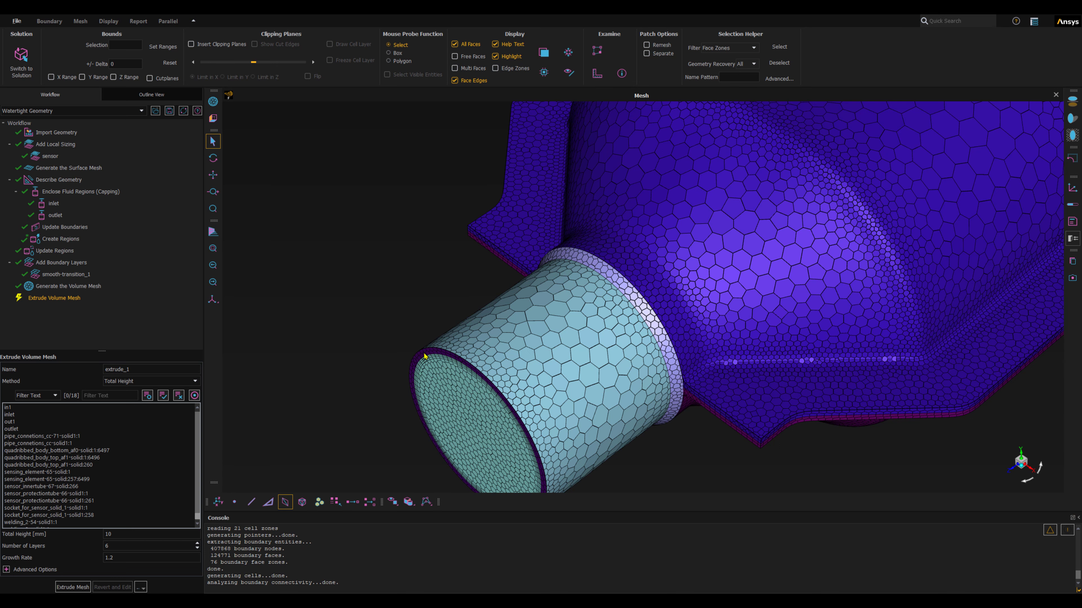
- Select only the in1 ring face for extrusion, with a total height of 20 mm and 12 layers
scroll(424, 356, "up", 5)
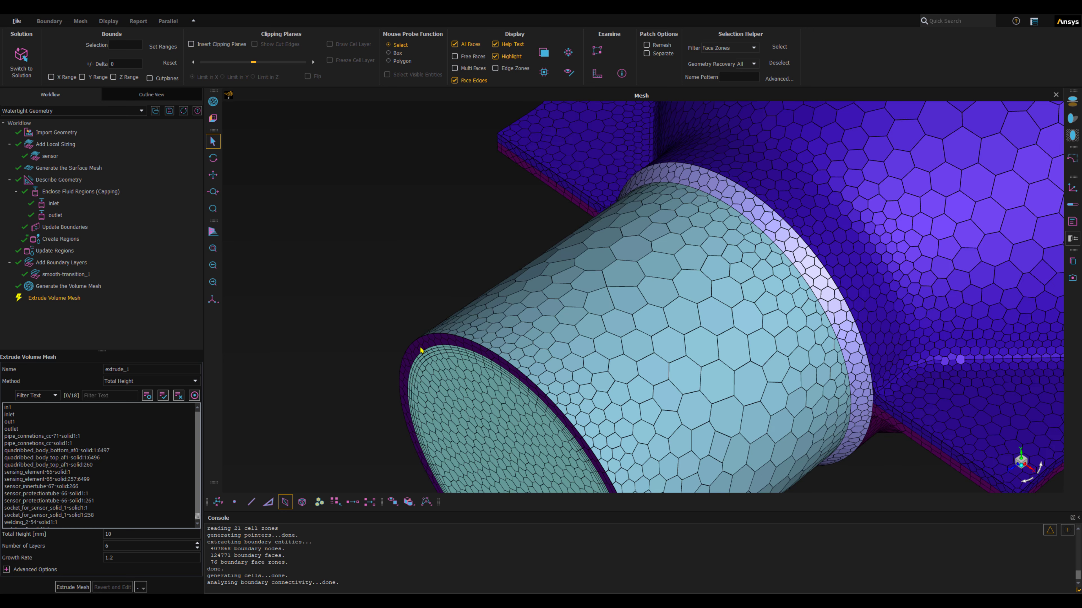
left_click(420, 350)
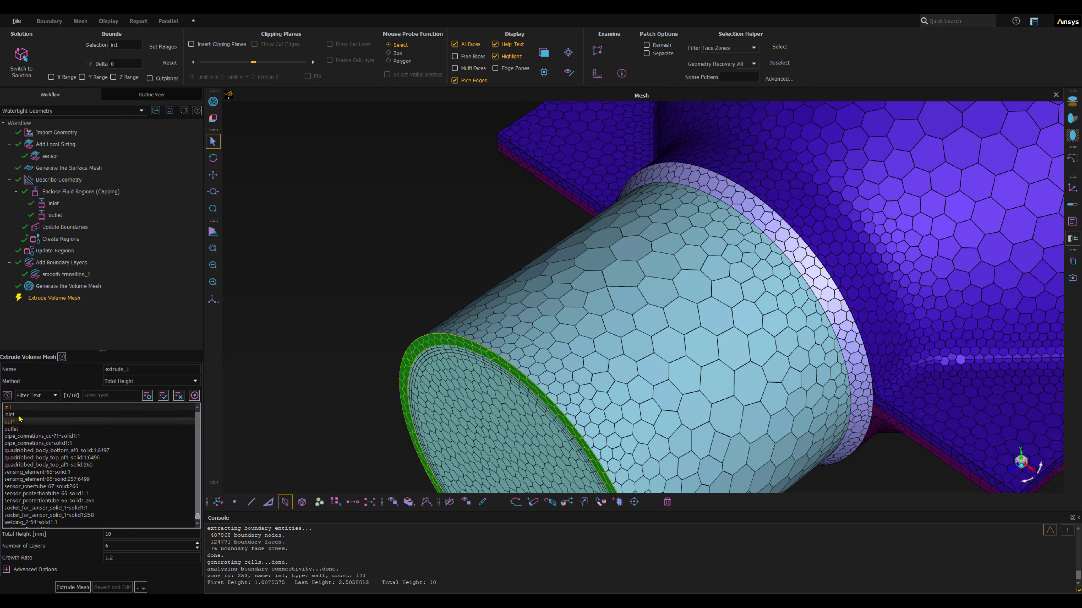
left_click(10, 408)
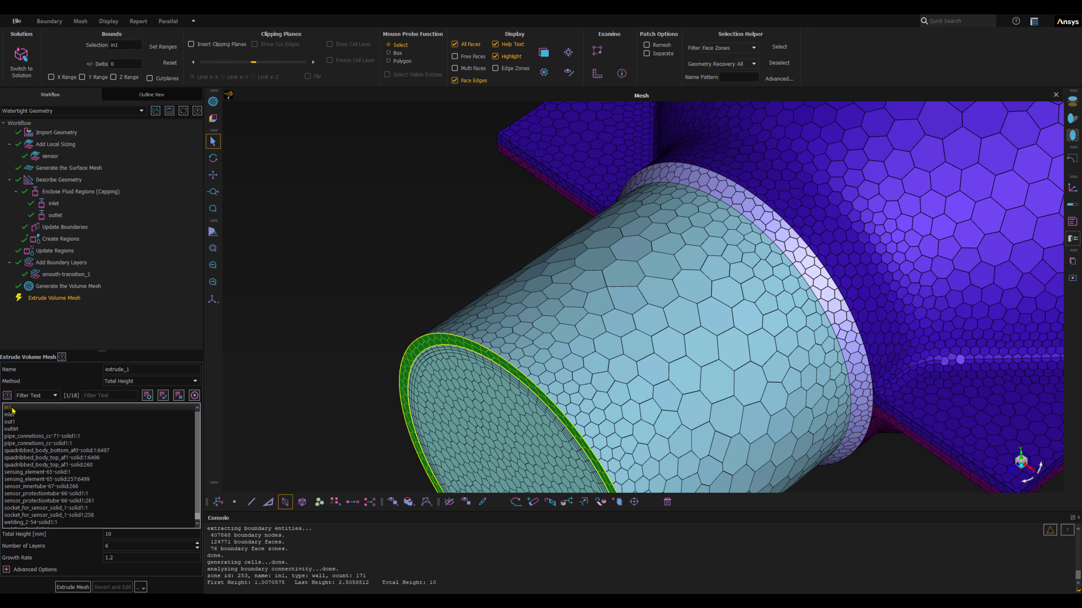
left_click(15, 414)
left_click(116, 540)
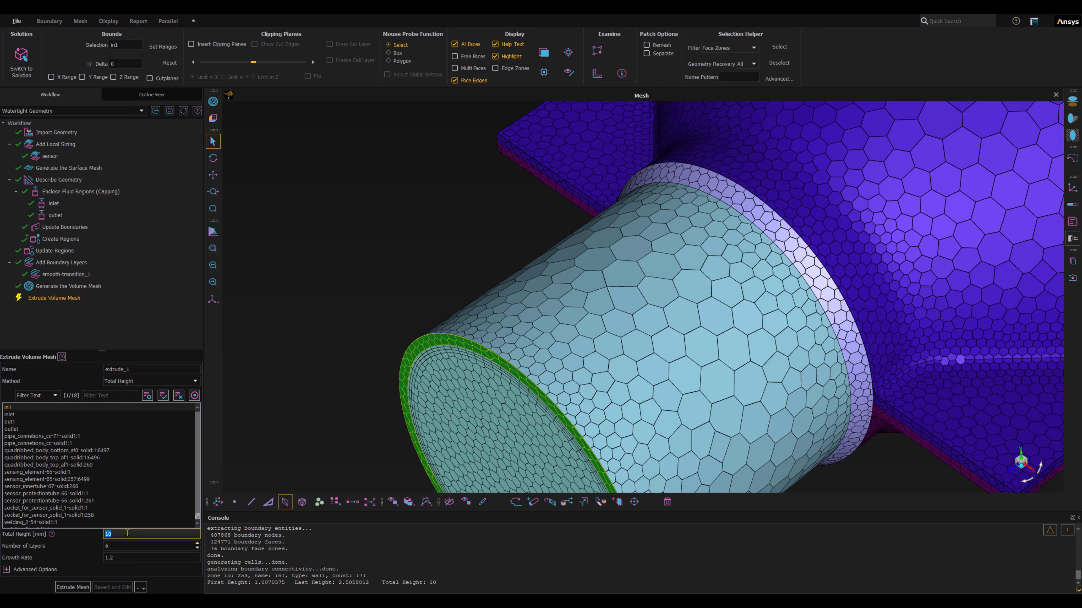
type("20")
key("Tab")
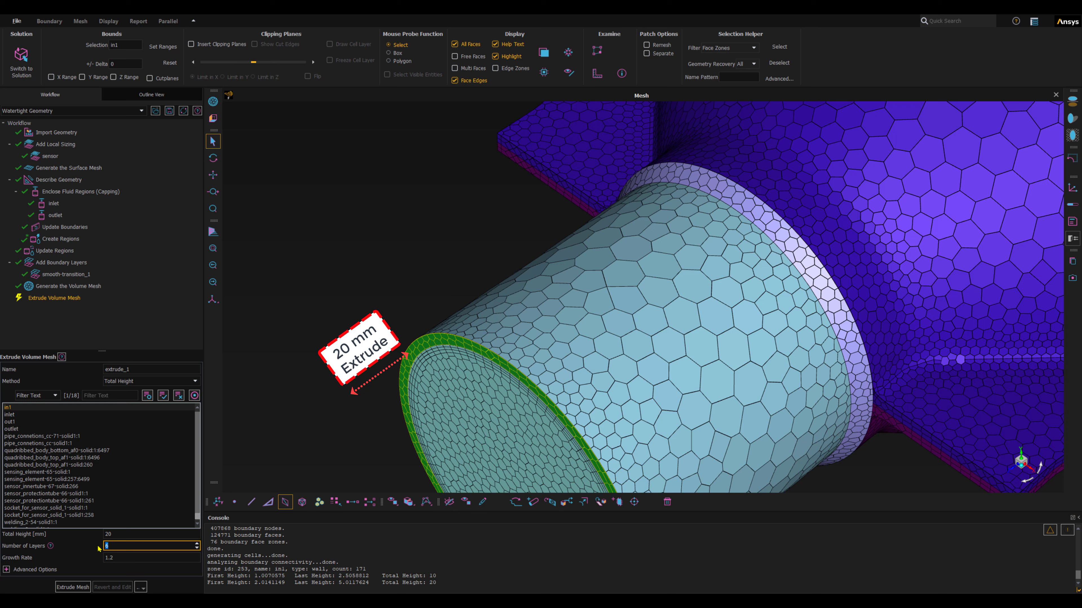
type("12")
left_click(187, 501)
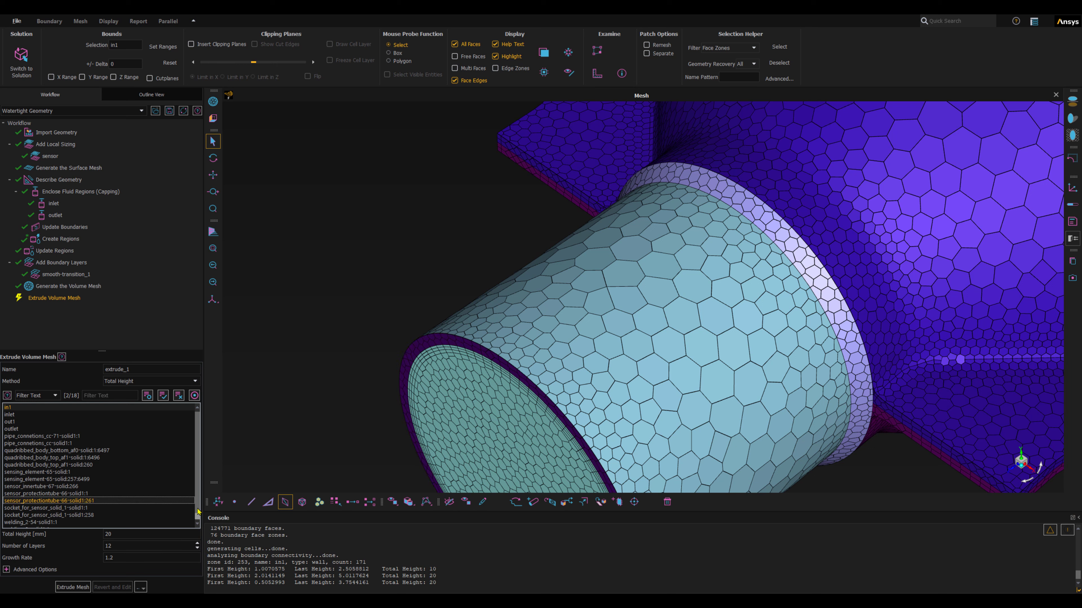
left_click(102, 501)
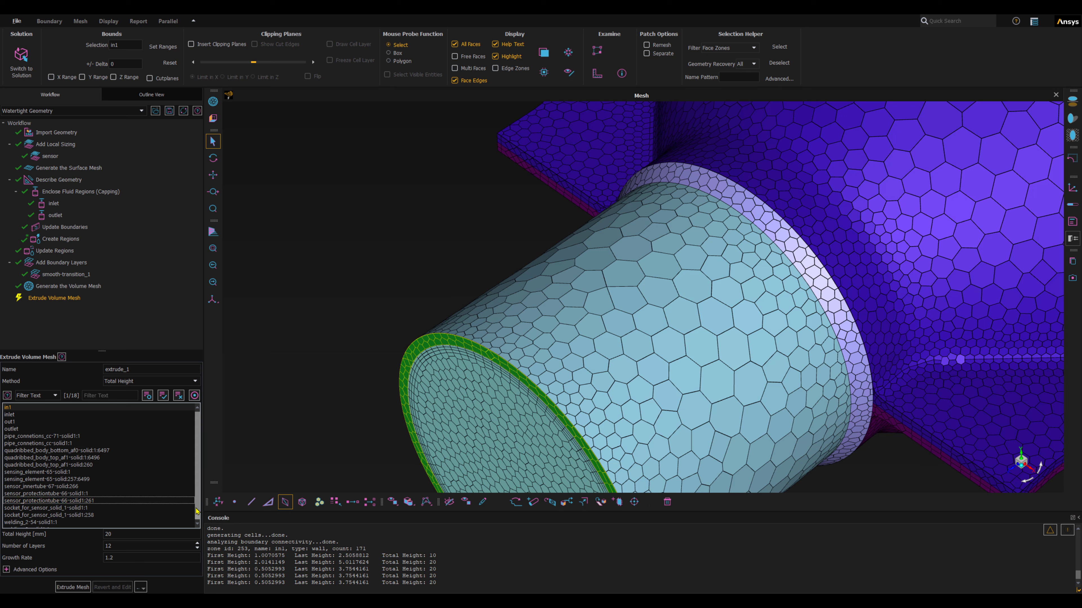
- Disable merging with the adjacent region in the advanced options and extrude the mesh from in1
left_click(6, 571)
left_click(6, 570)
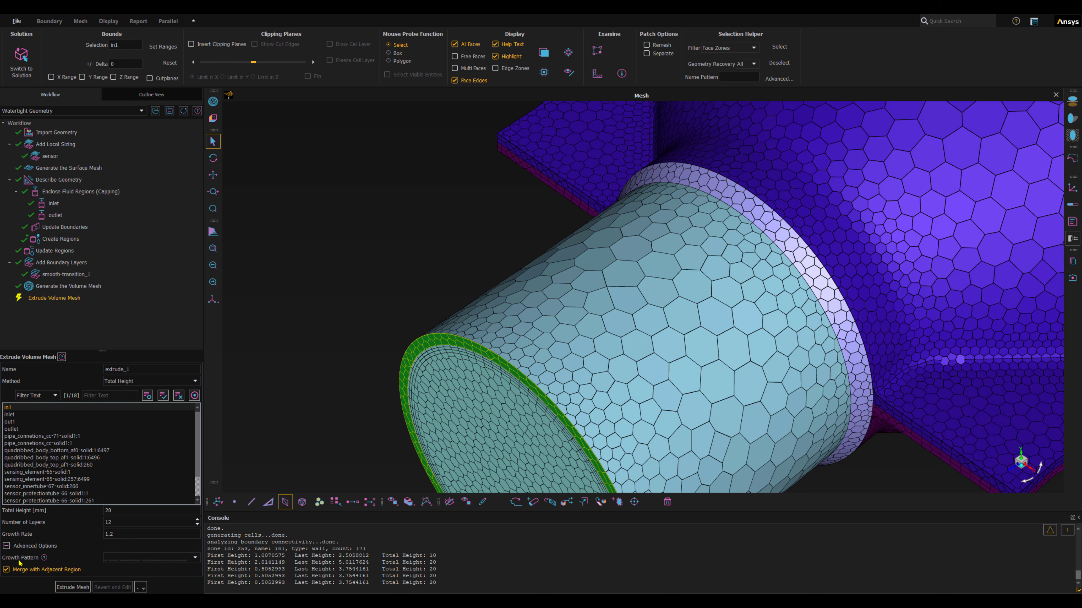
left_click(134, 558)
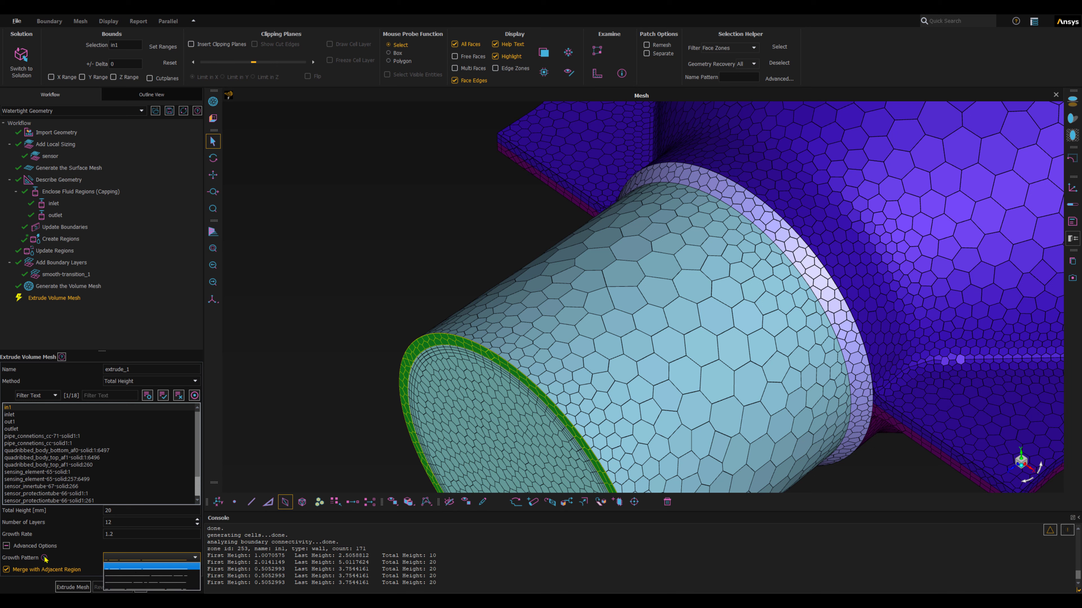
left_click(22, 561)
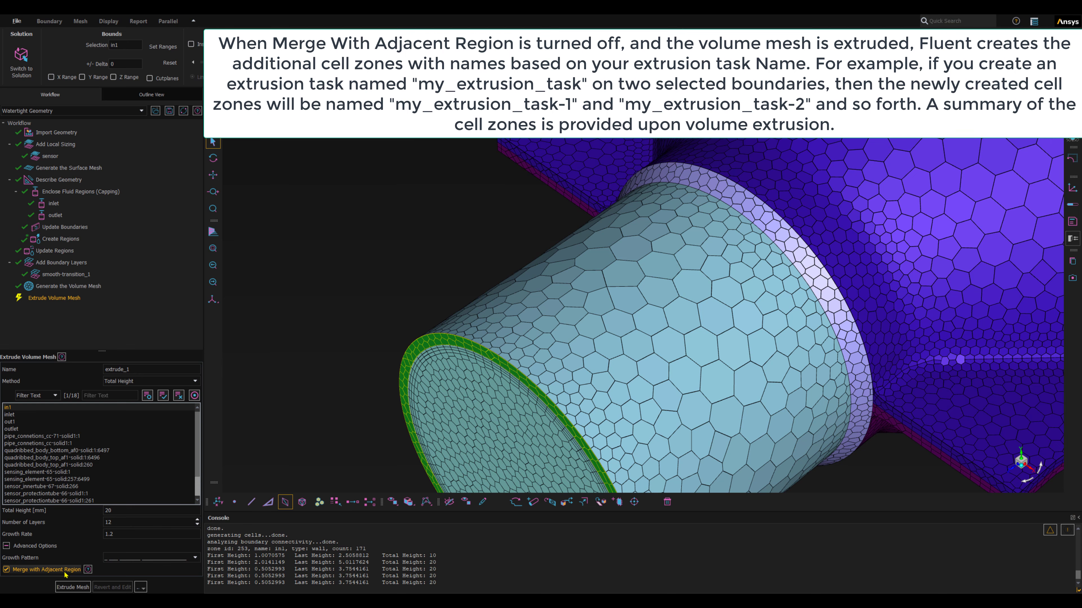
left_click(6, 569)
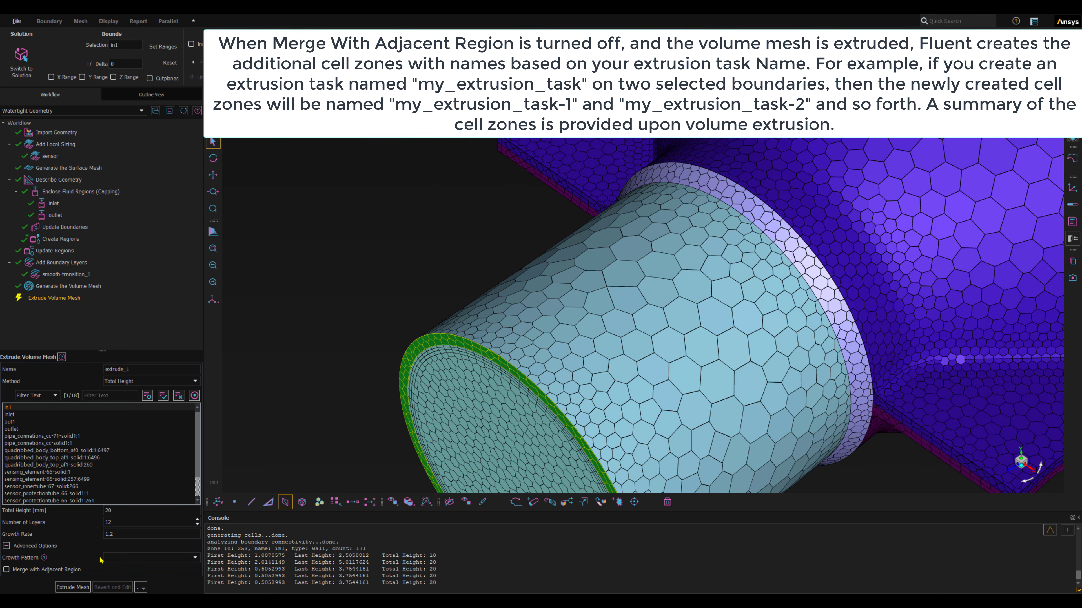
left_click(71, 588)
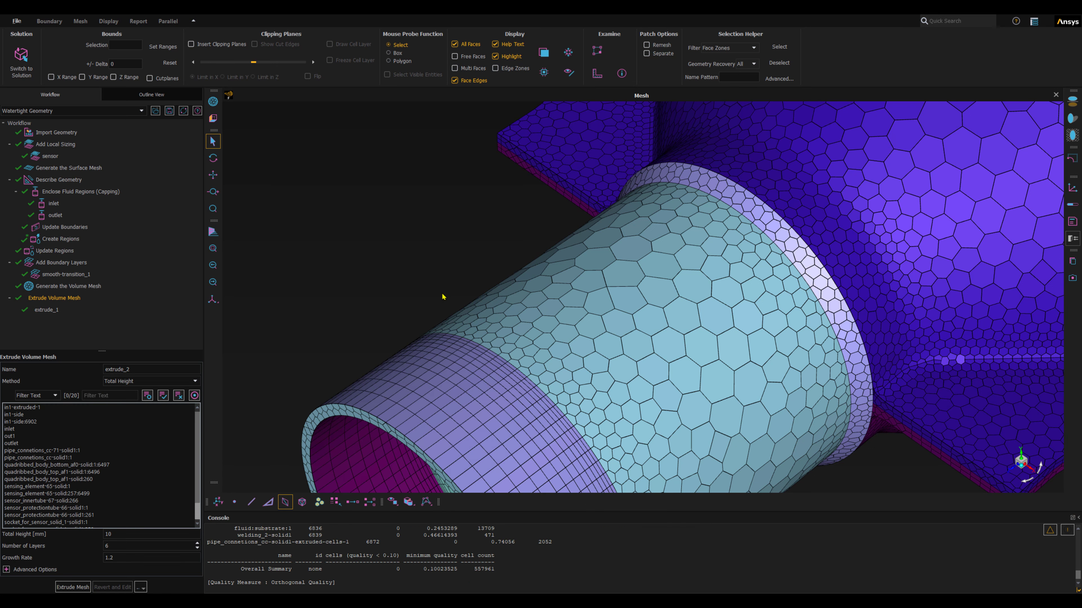
- Extrude the mesh from the inlet face by a total height of 20 mm in 12 layers, leaving Merge with Adjacent Region enabled
mouse_move(434, 285)
middle_mouse_down()
mouse_move(471, 183)
mouse_move(435, 295)
mouse_move(422, 294)
mouse_move(443, 207)
middle_mouse_up()
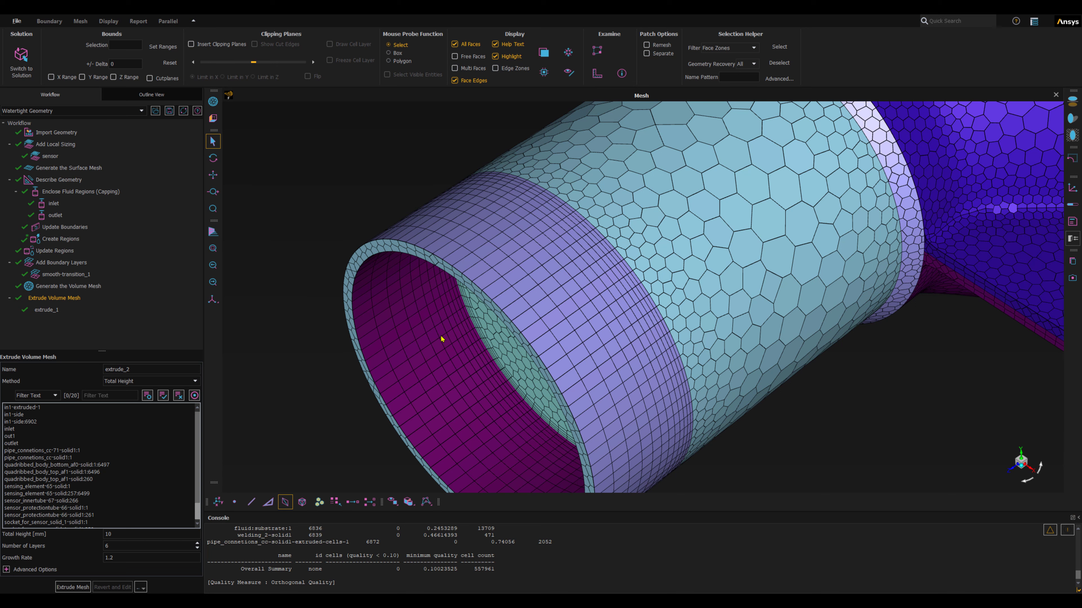
middle_click_drag(542, 324, 528, 290)
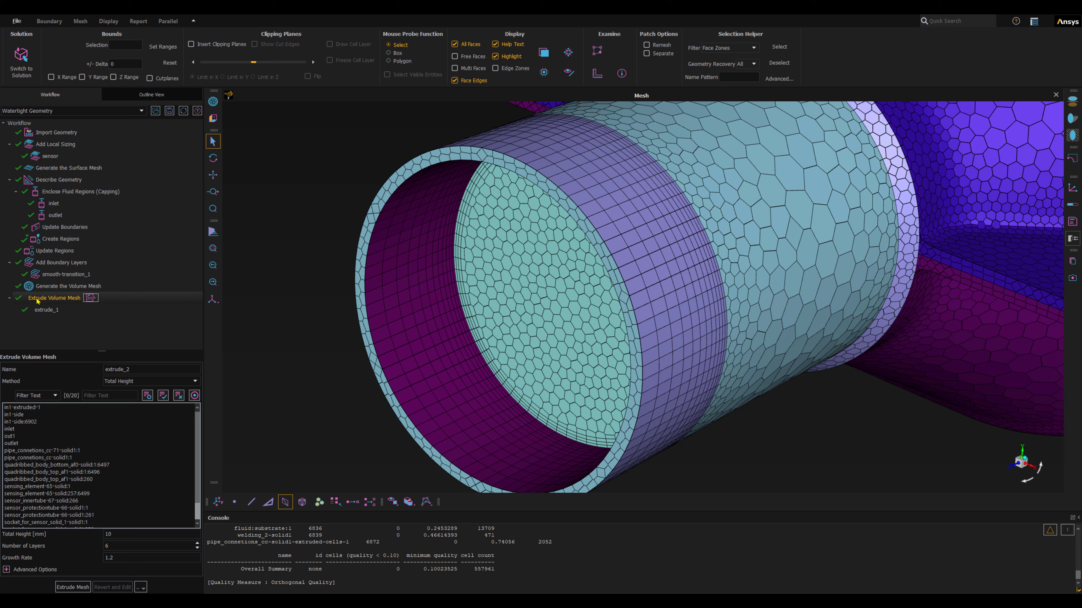
left_click(58, 300)
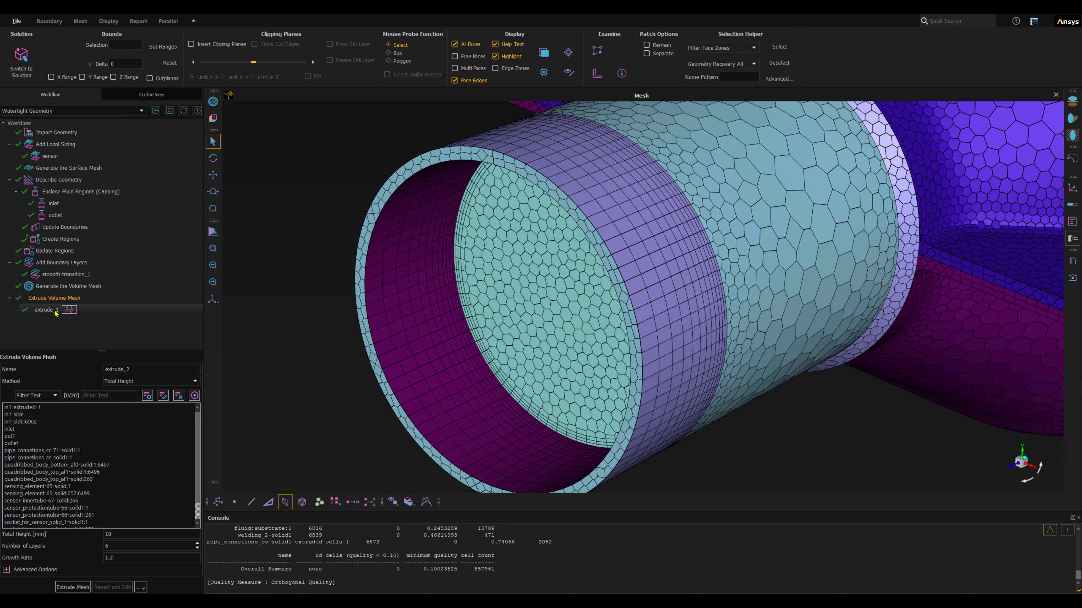
left_click(123, 370)
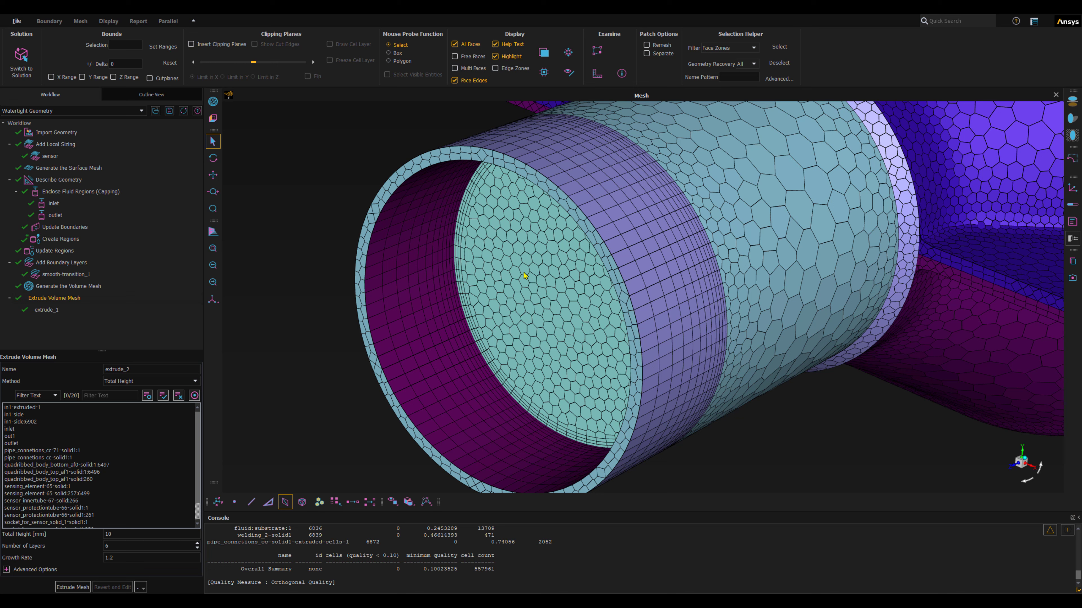
left_click(524, 298)
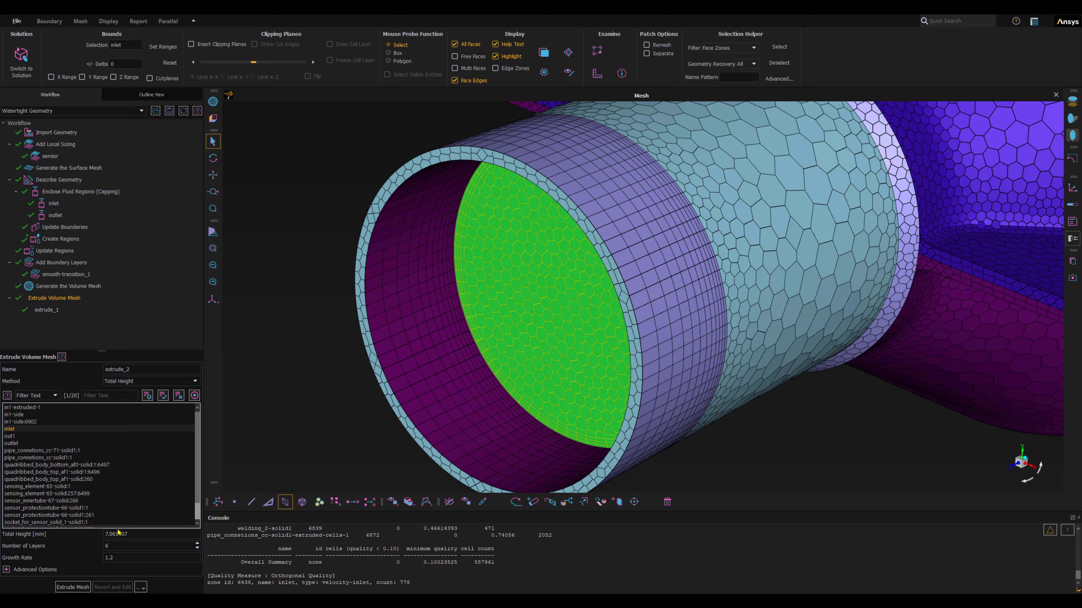
double_click(133, 534)
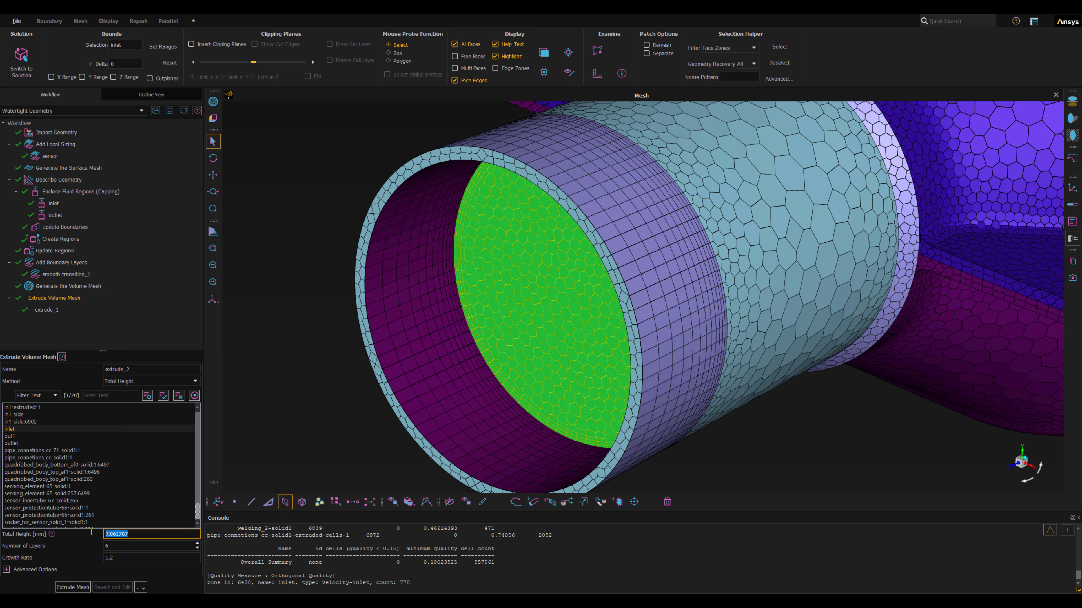
type("20")
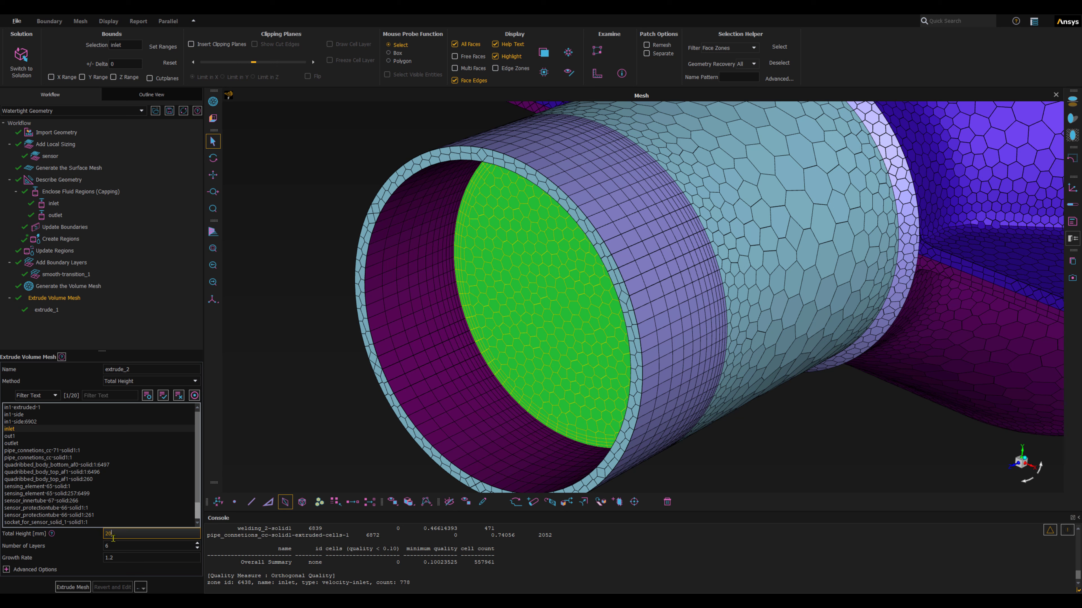
key("Tab")
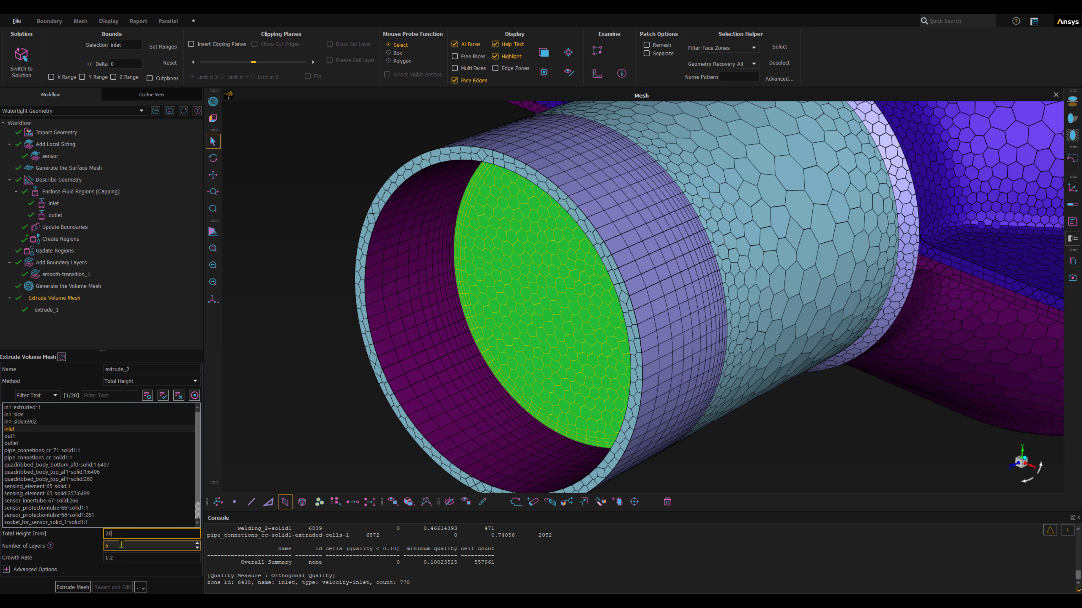
type("12")
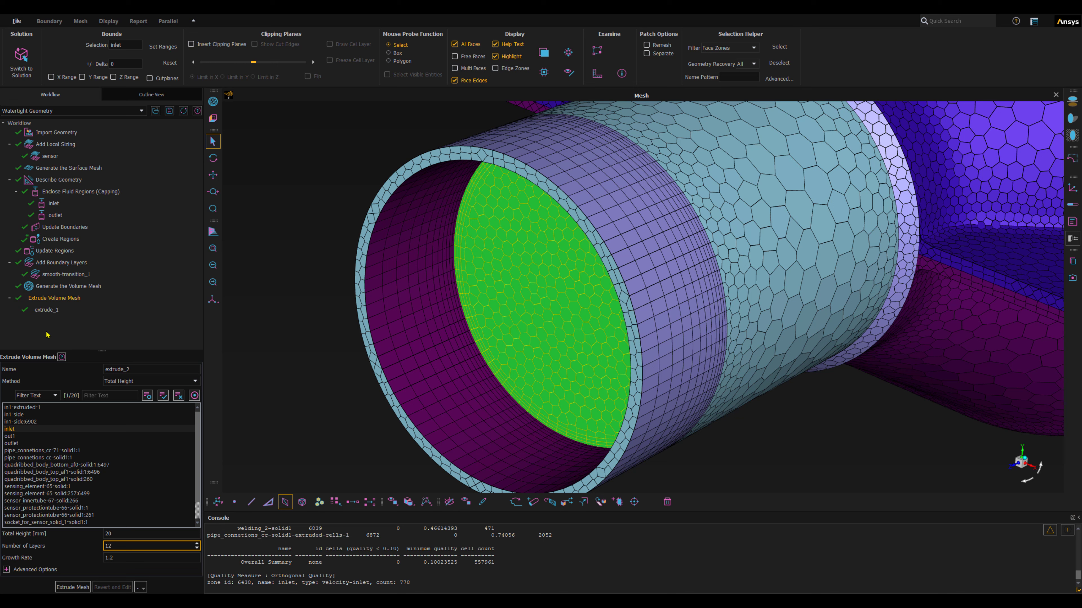
left_click(6, 570)
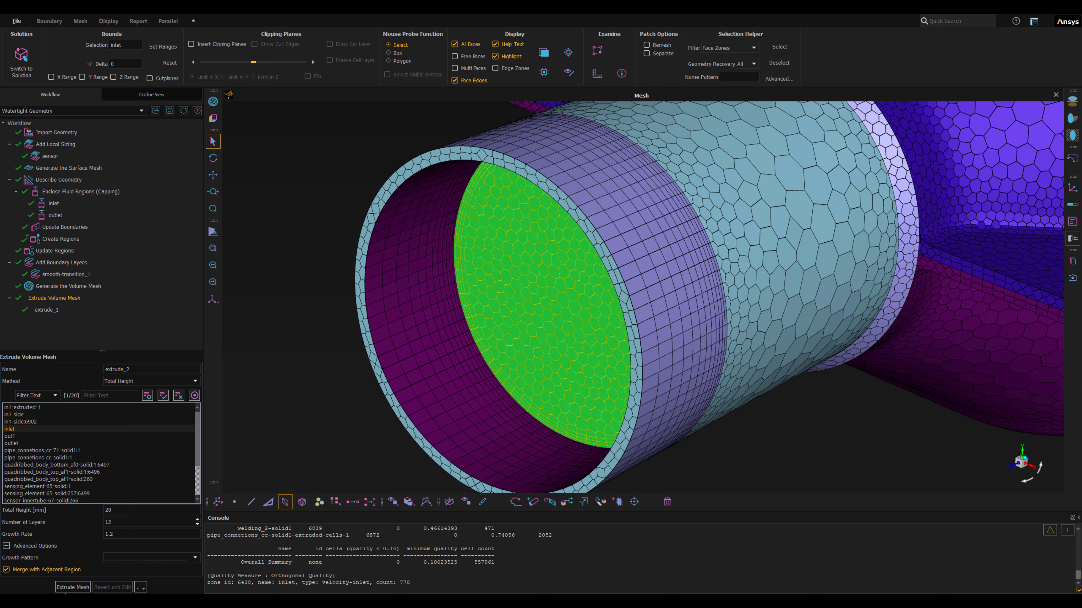
left_click(72, 587)
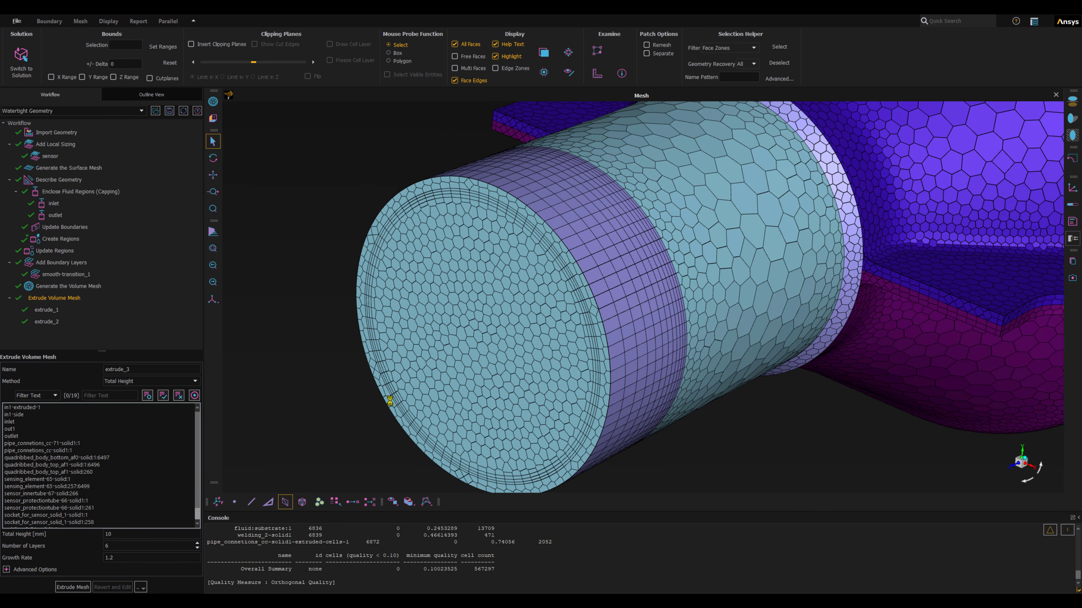
- Insert a clipping plane limited in X and examine the cross-section of the extruded inlet pipe and fluid mesh
left_click_drag(571, 293, 522, 276)
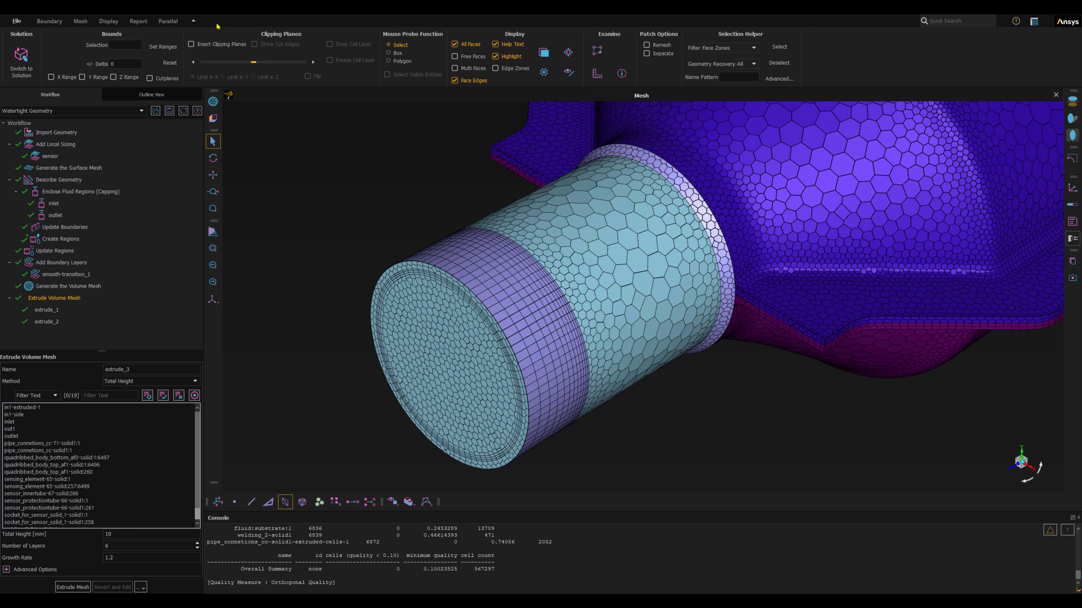
left_click(191, 44)
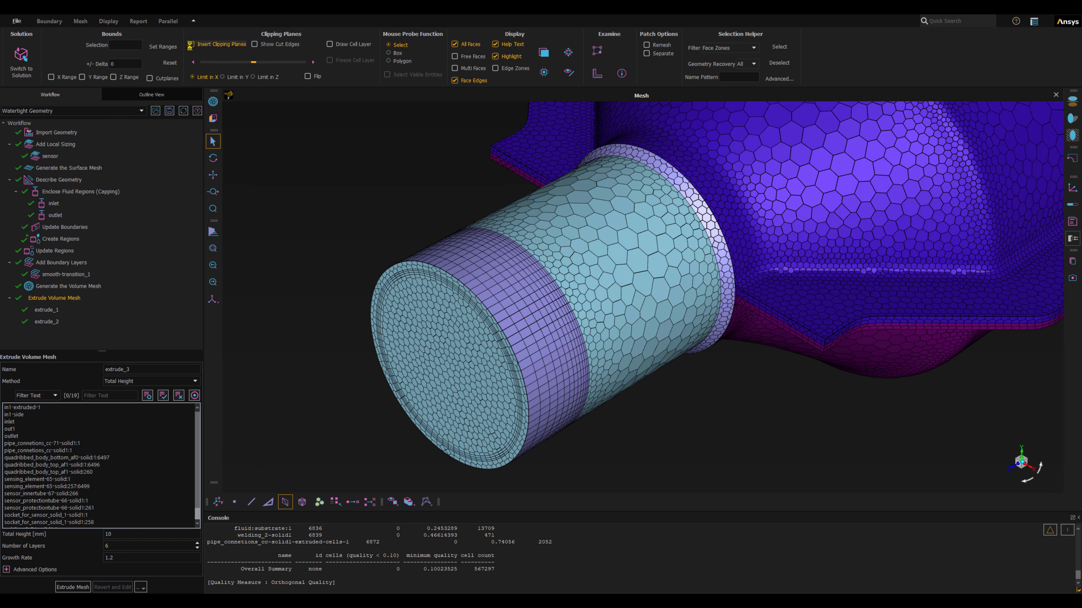
left_click_drag(645, 449, 472, 267)
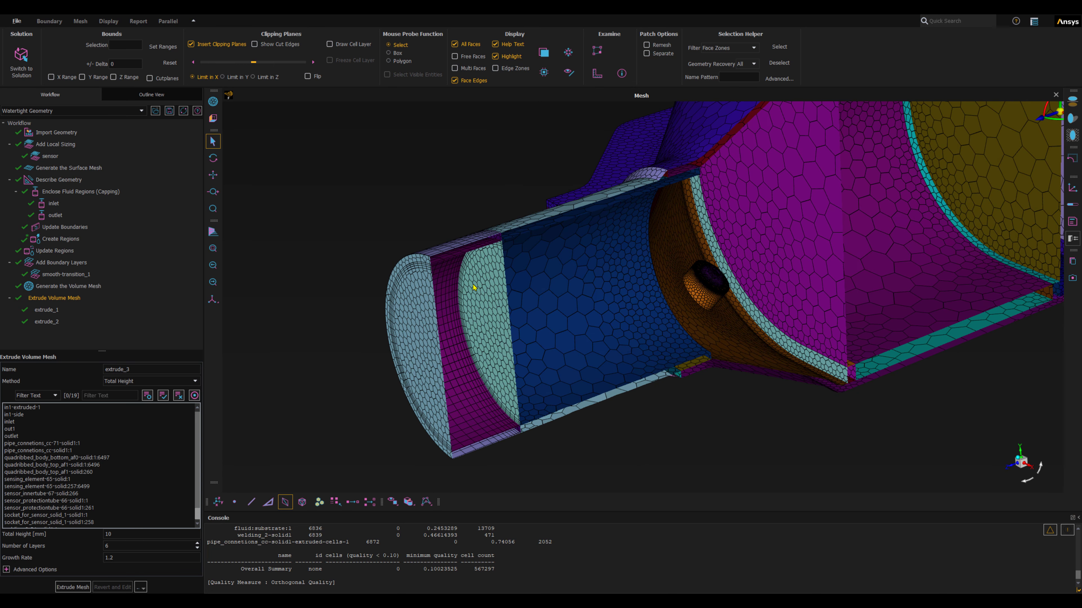
scroll(514, 250, "up", 5)
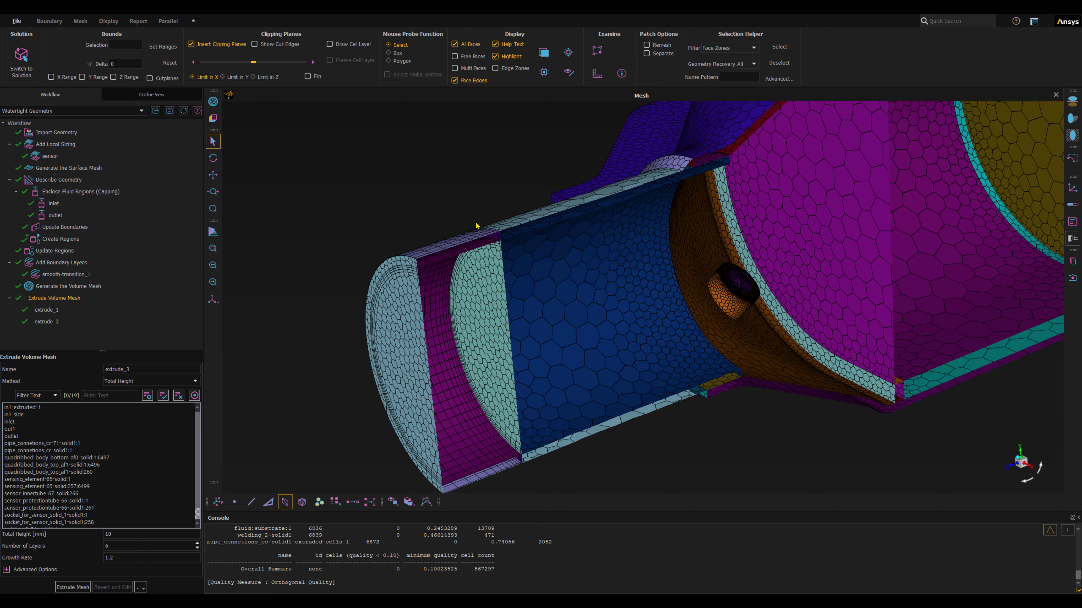
scroll(518, 266, "up", 2)
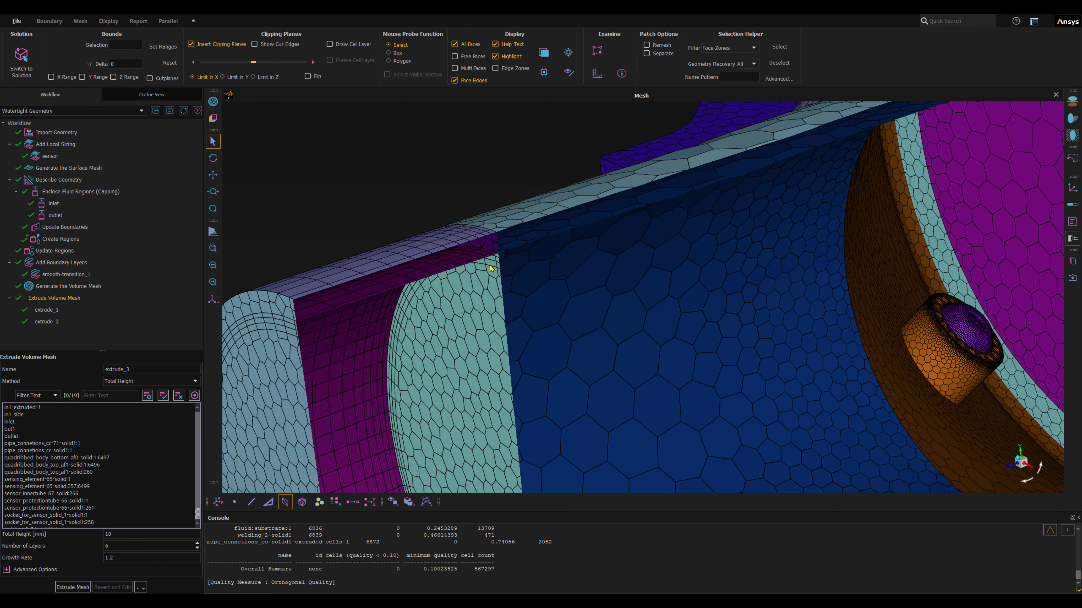
- Draw the cell layer along the X clipping plane and examine the volume cells across the extruded inlet section and adjoining mesh
left_click(329, 45)
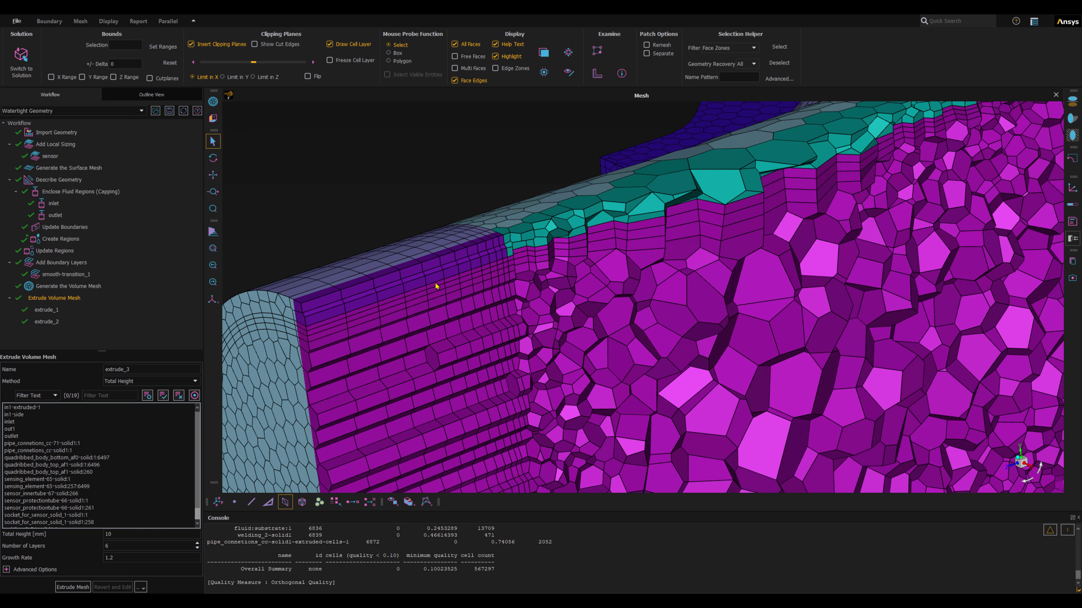
scroll(466, 344, "down", 2)
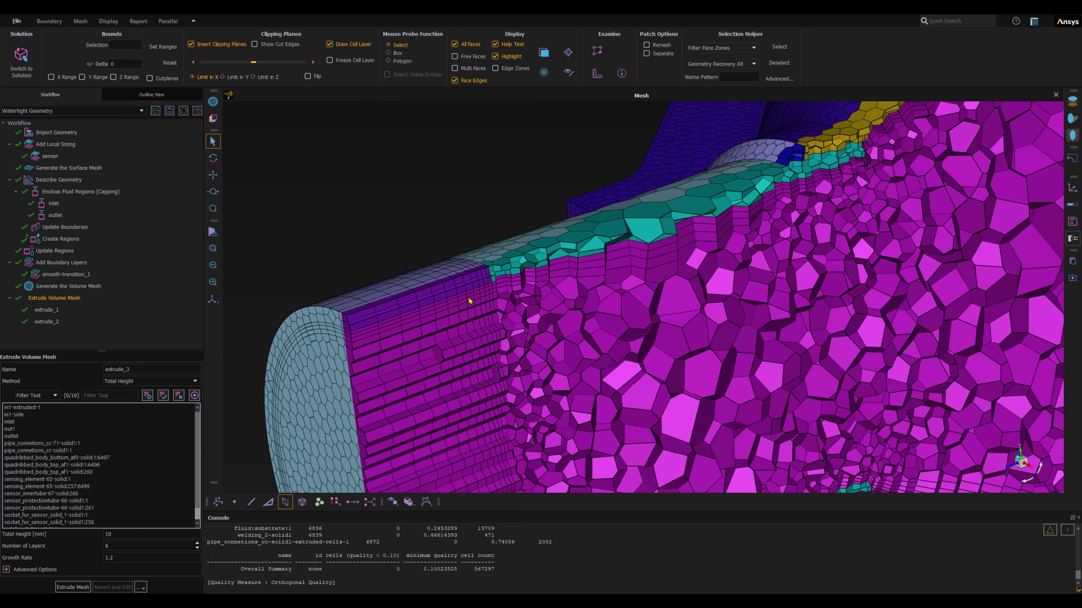
scroll(469, 298, "up", 2)
scroll(481, 298, "down", 2)
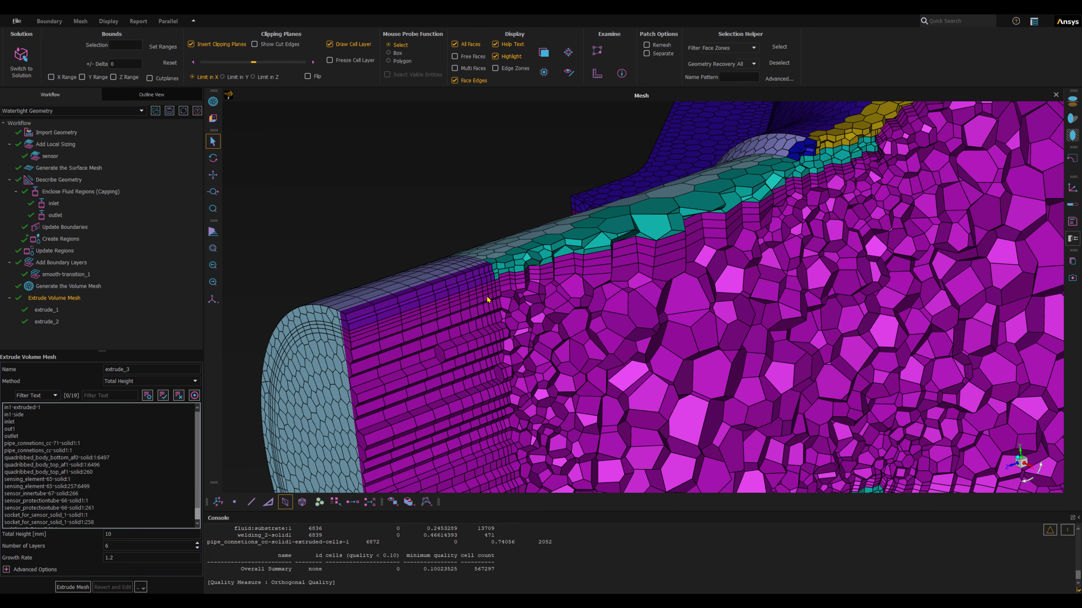
scroll(488, 299, "down", 1)
middle_click_drag(513, 285, 555, 321)
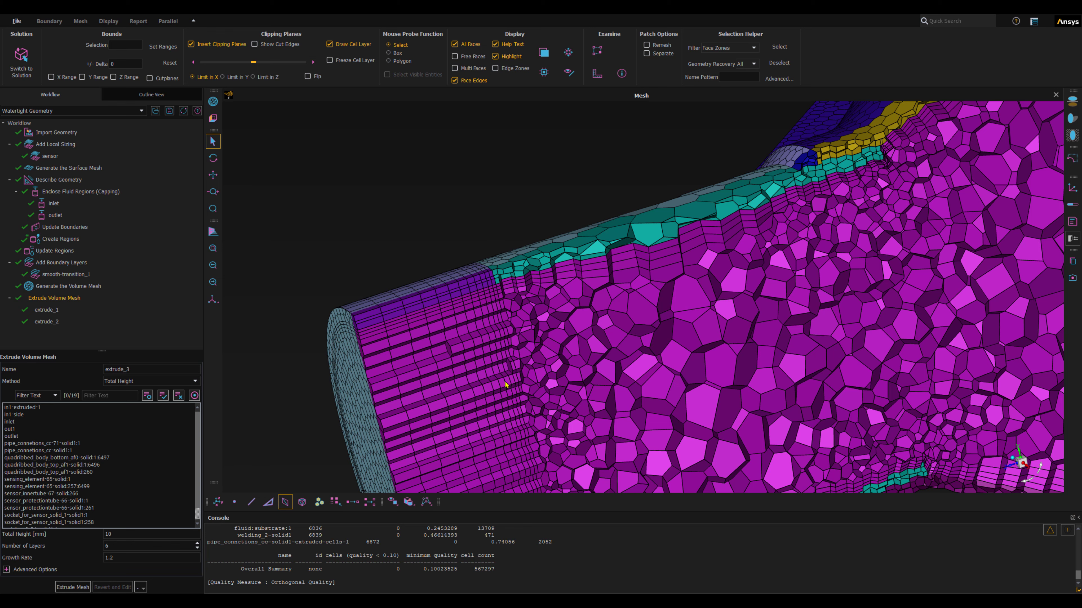
left_click_drag(499, 378, 602, 428)
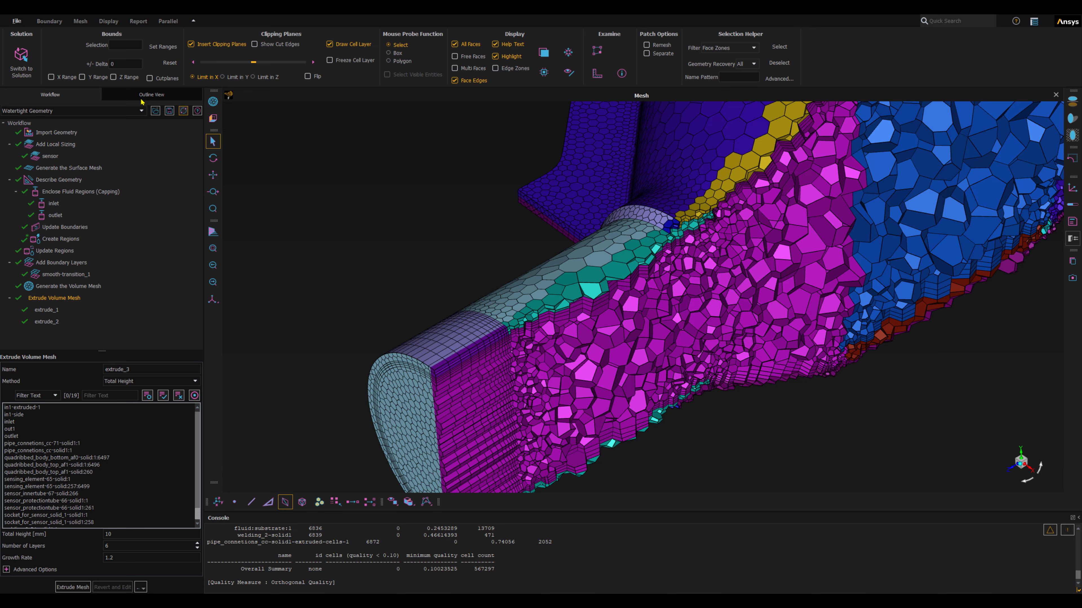
- Switch to solution mode, accepting the mesh validity question, and expand the Fluid and Solid cell zone conditions in the outline
left_click(23, 60)
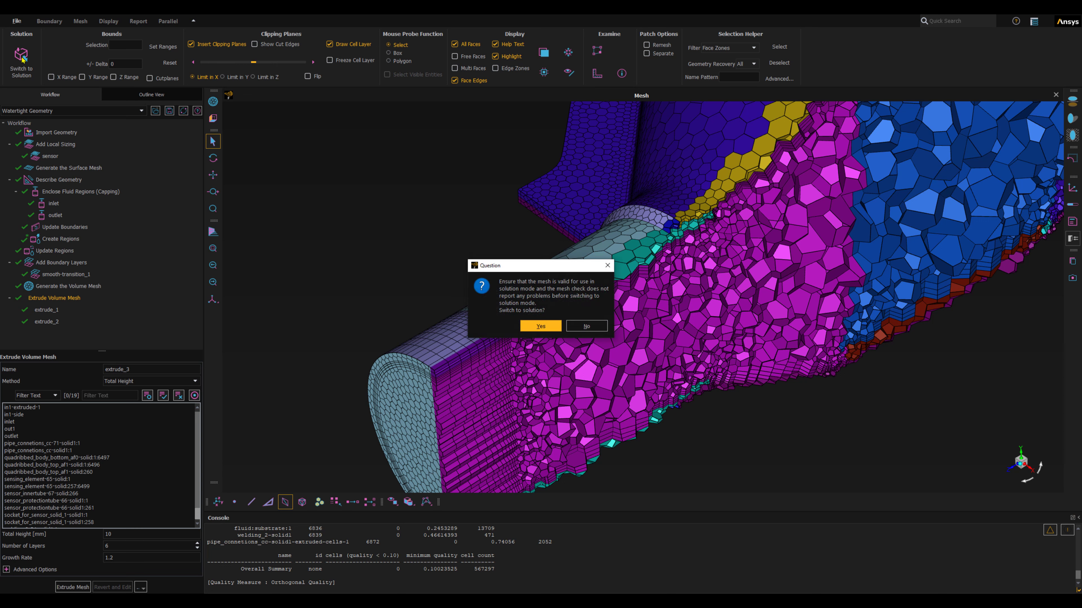
left_click(540, 329)
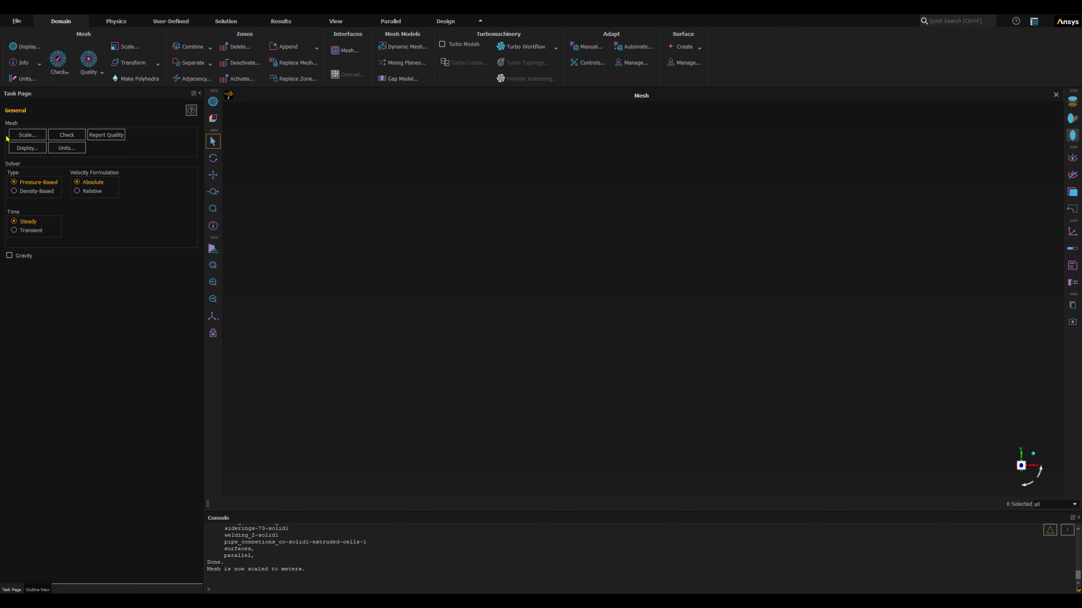
left_click(37, 589)
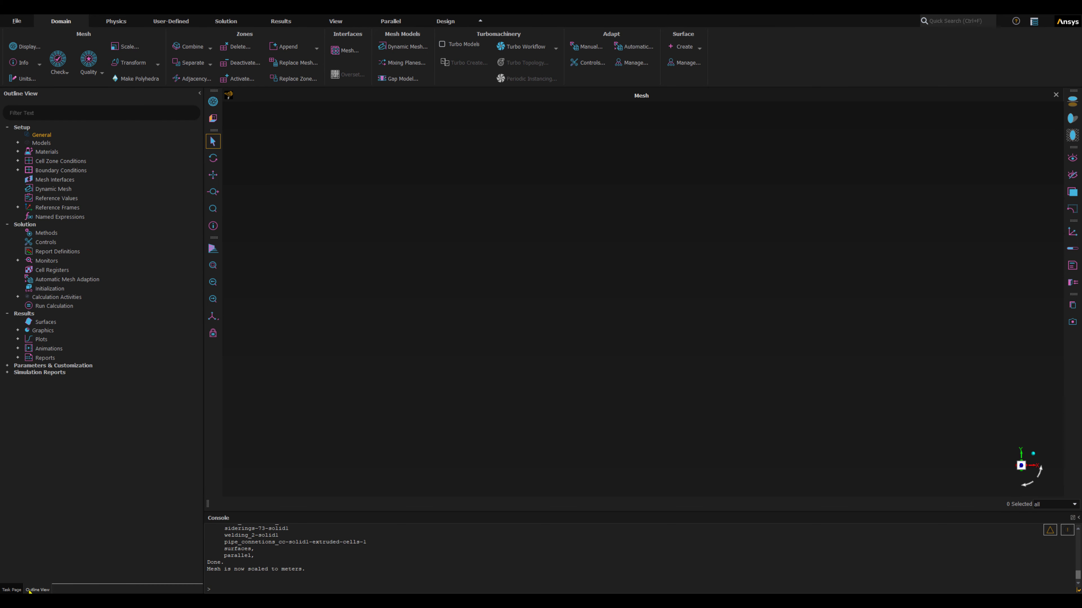
left_click(17, 162)
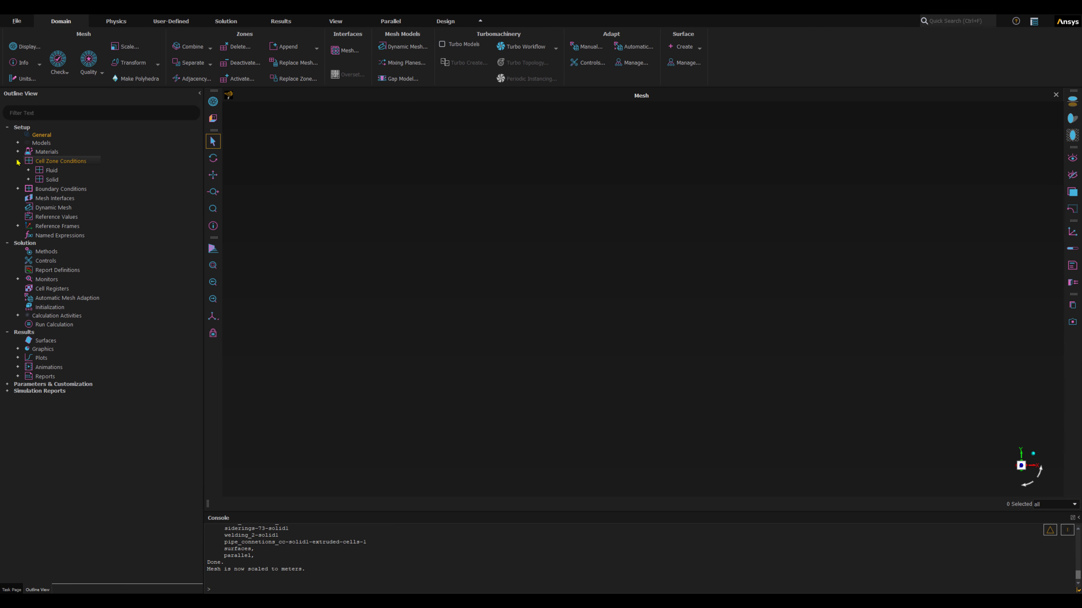
left_click(28, 171)
left_click(28, 226)
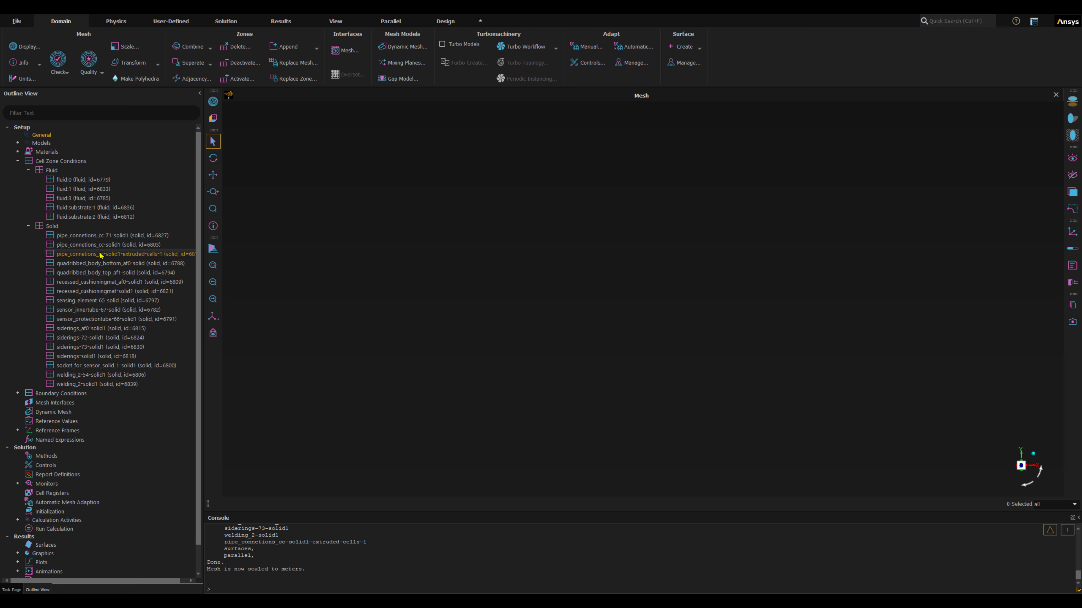
- Display the solid cell zone pipe_connetions_cc-solid1-extruded-cells-1 in the graphics window and view it at an angle
left_click(130, 255)
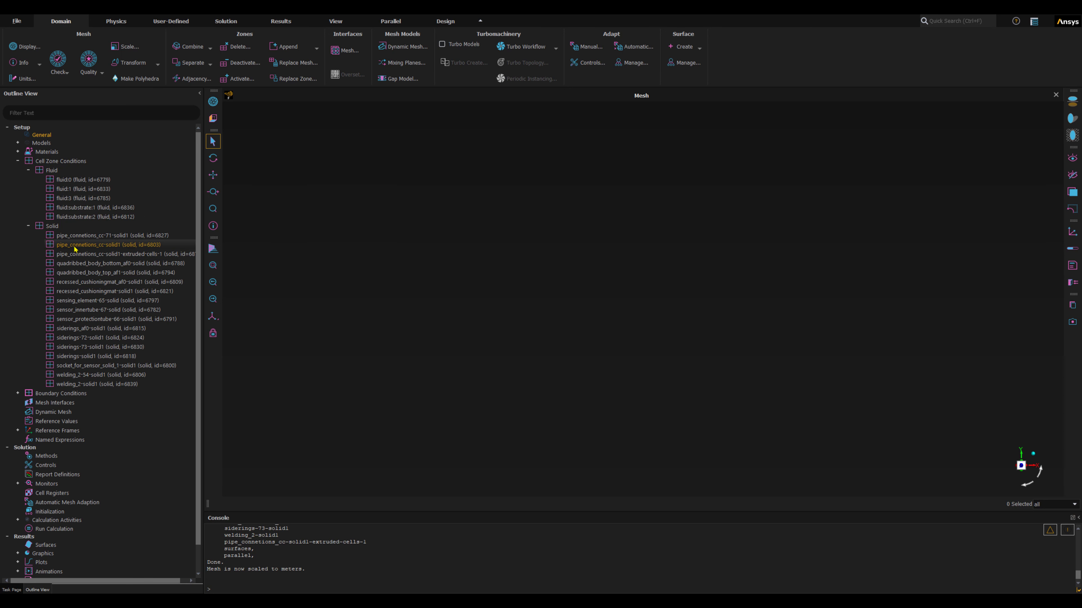
left_click(127, 255)
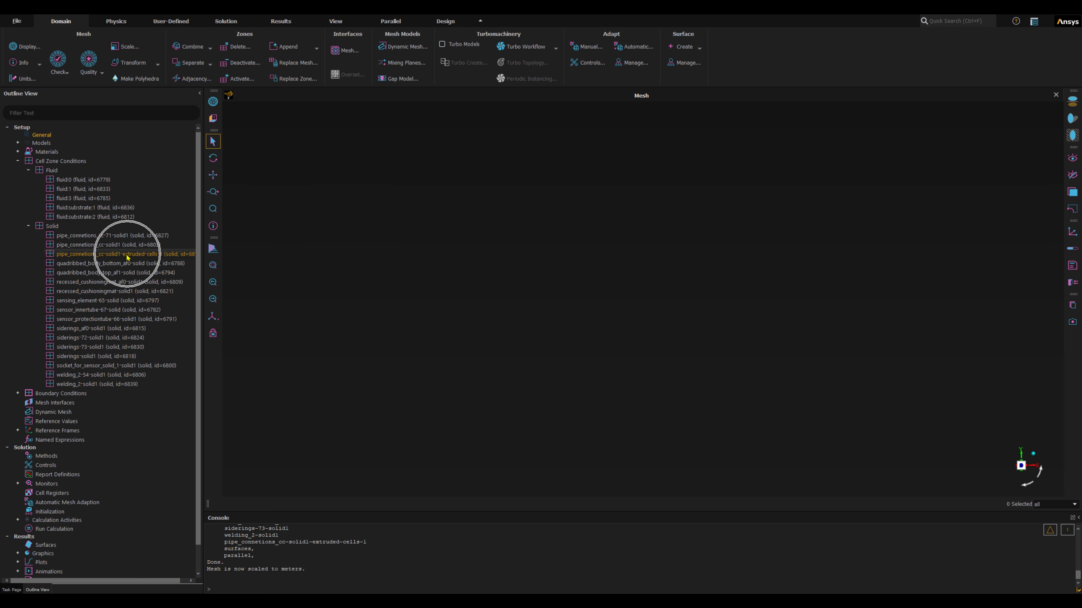
left_click(142, 254)
right_click(141, 255)
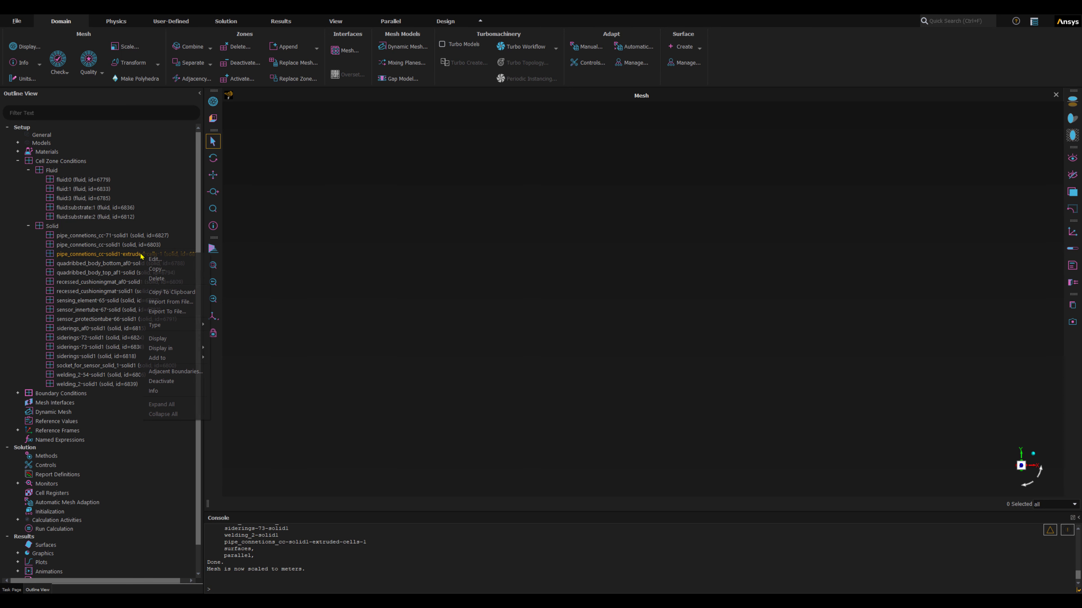
left_click(158, 339)
left_click_drag(761, 331, 537, 409)
scroll(536, 407, "up", 5)
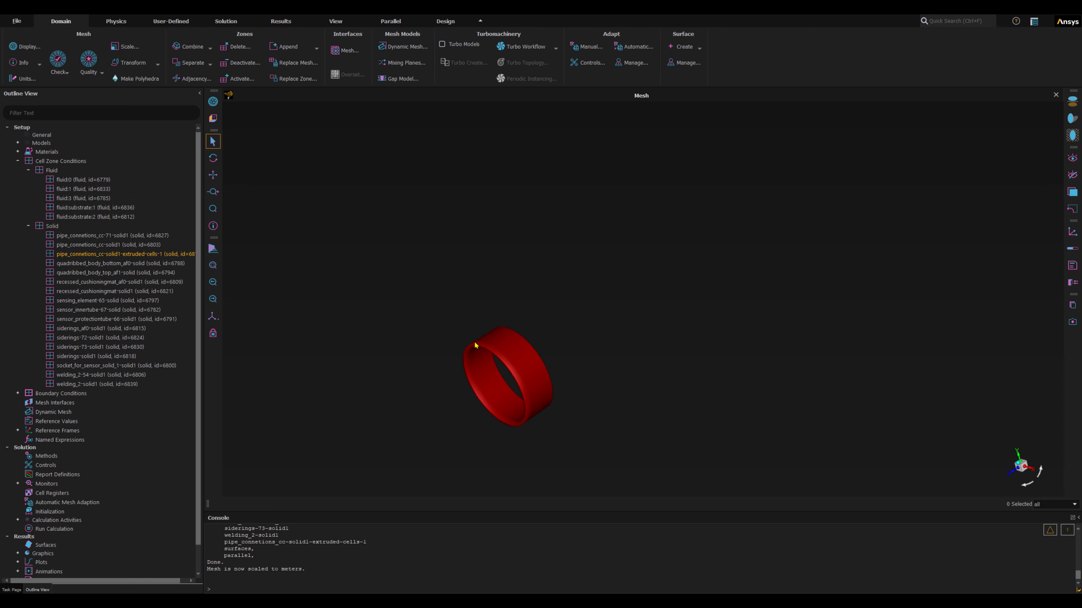
- Add the fluid:0 cell zone to the active window alongside the extruded pipe zone
left_click(66, 183)
right_click(66, 182)
mouse_move(111, 284)
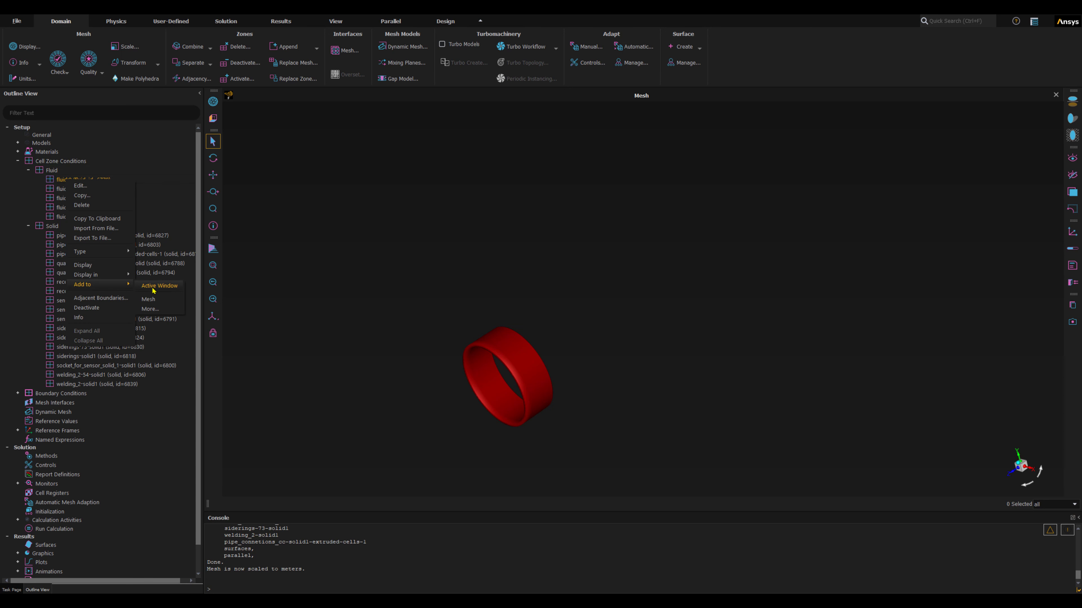
left_click(153, 289)
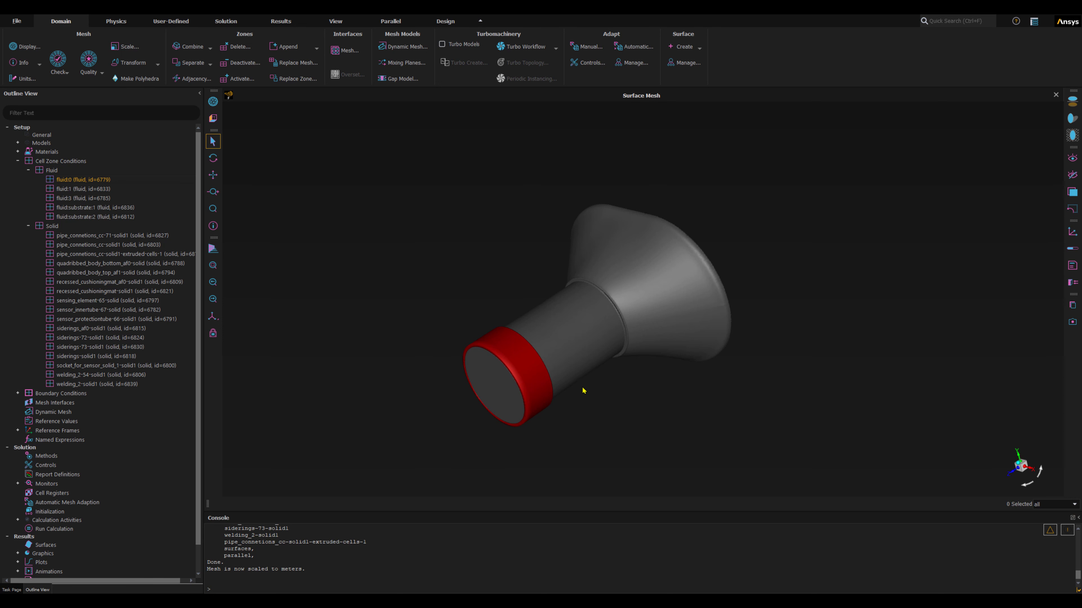